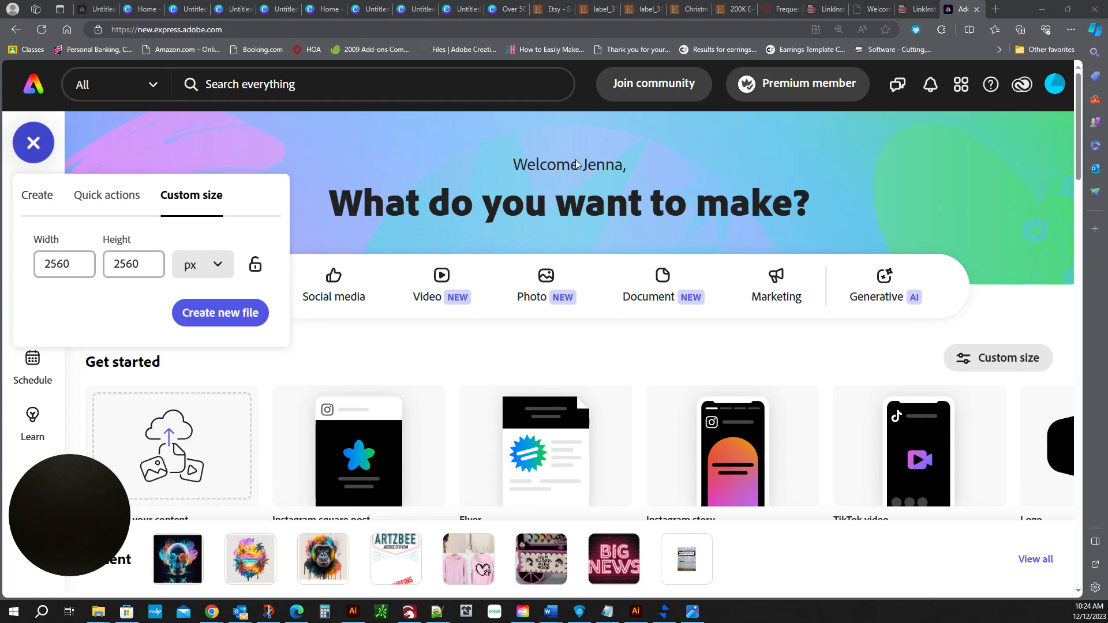
click(523, 612)
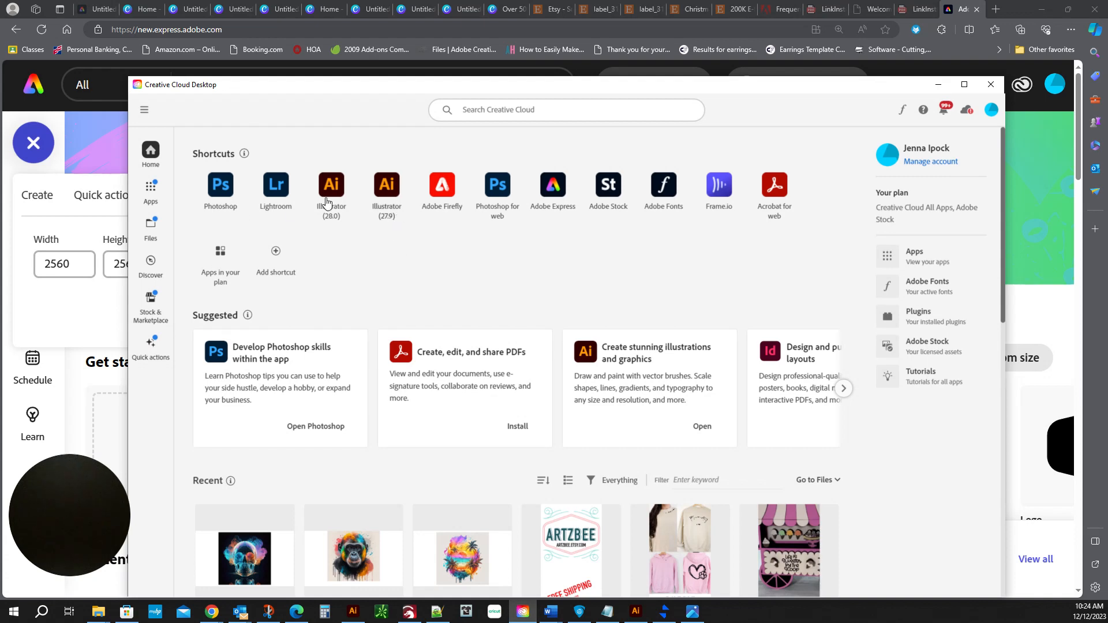
click(991, 84)
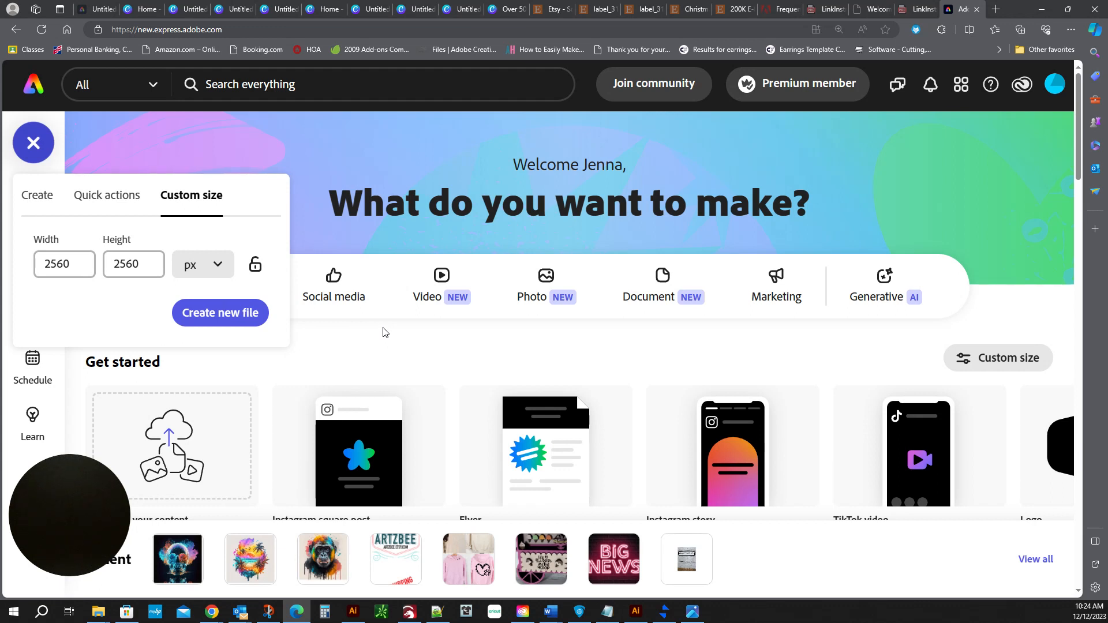
click(364, 333)
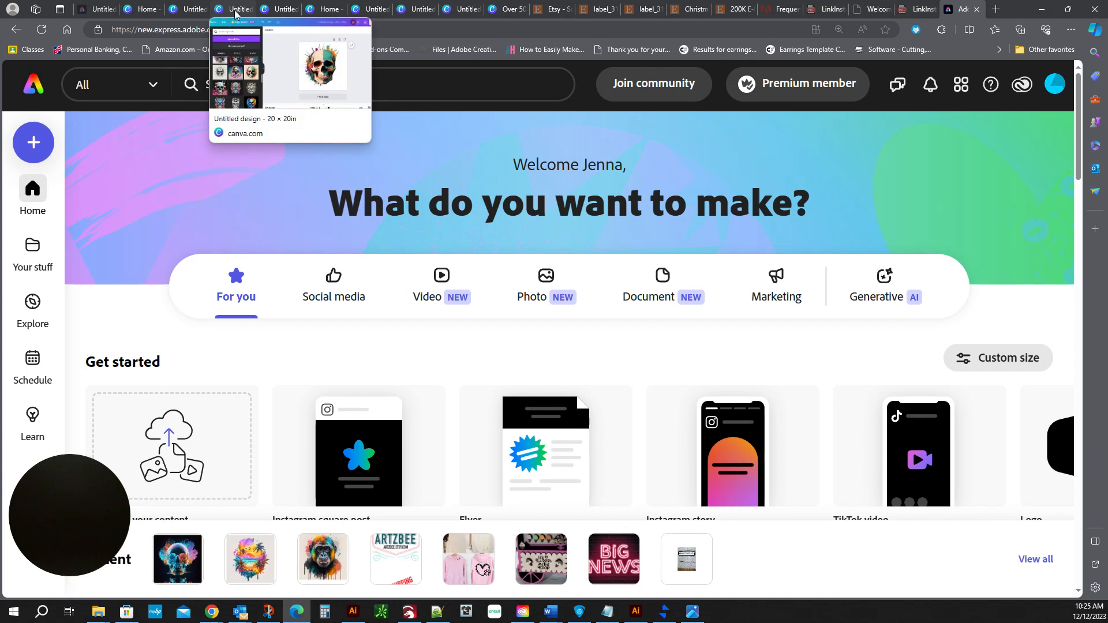
Switch to the Canva home page in the browser.
click(161, 7)
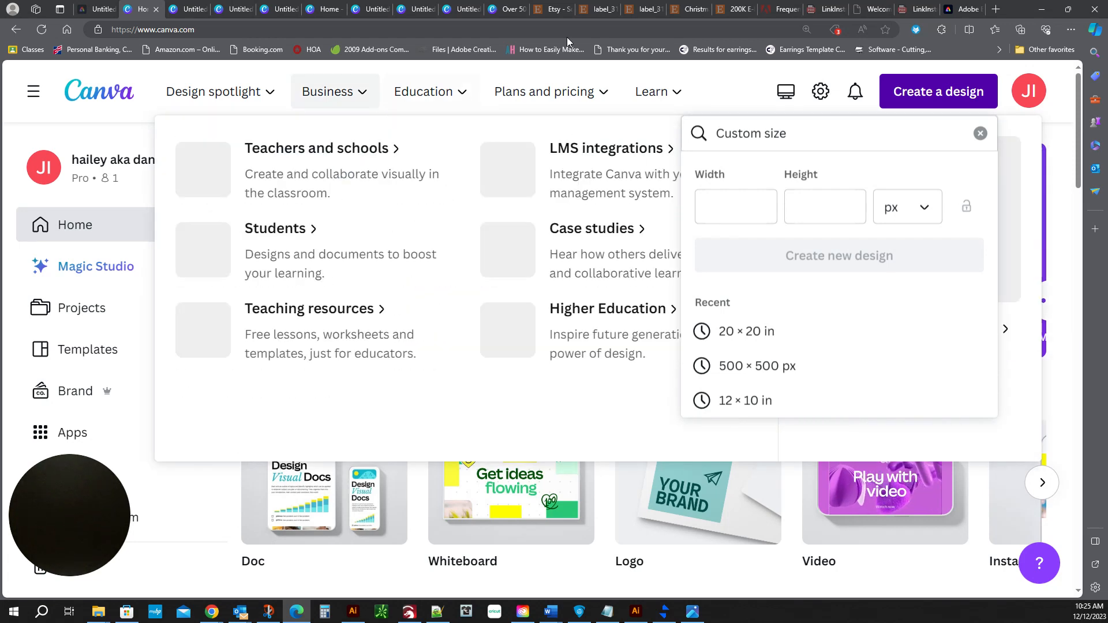
click(964, 9)
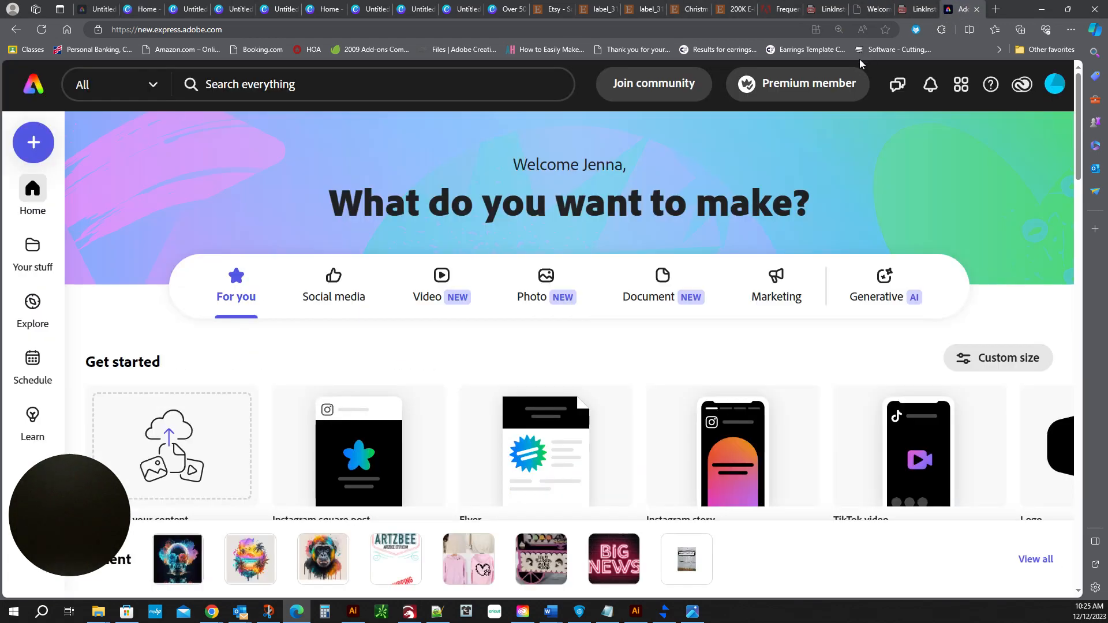
click(149, 10)
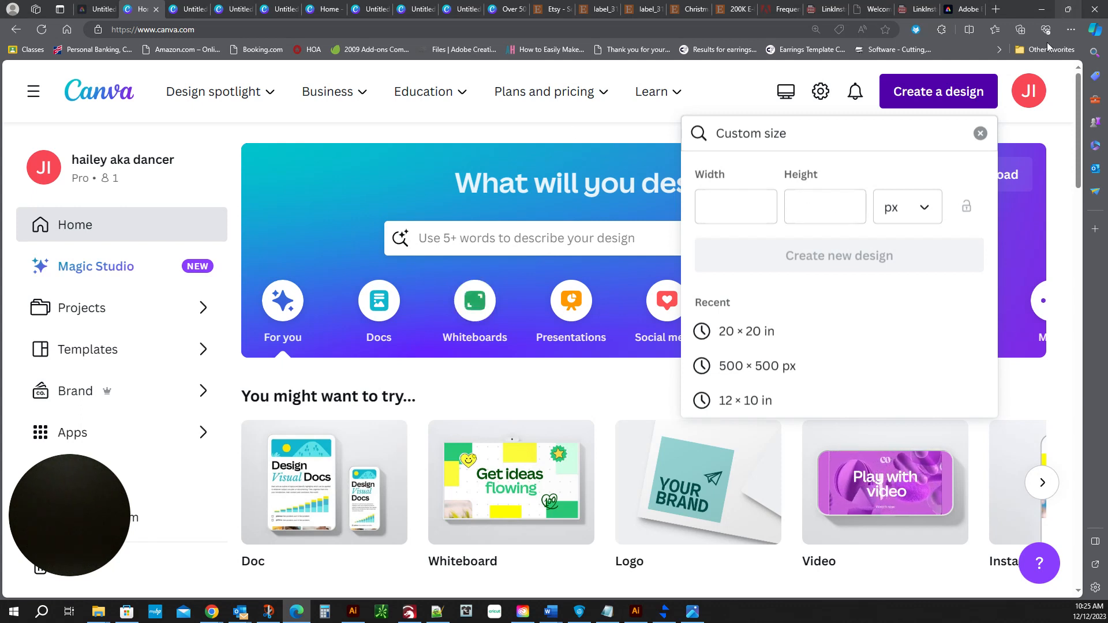
Create a new custom-size design of 20 × 20 in from the recent sizes.
click(949, 94)
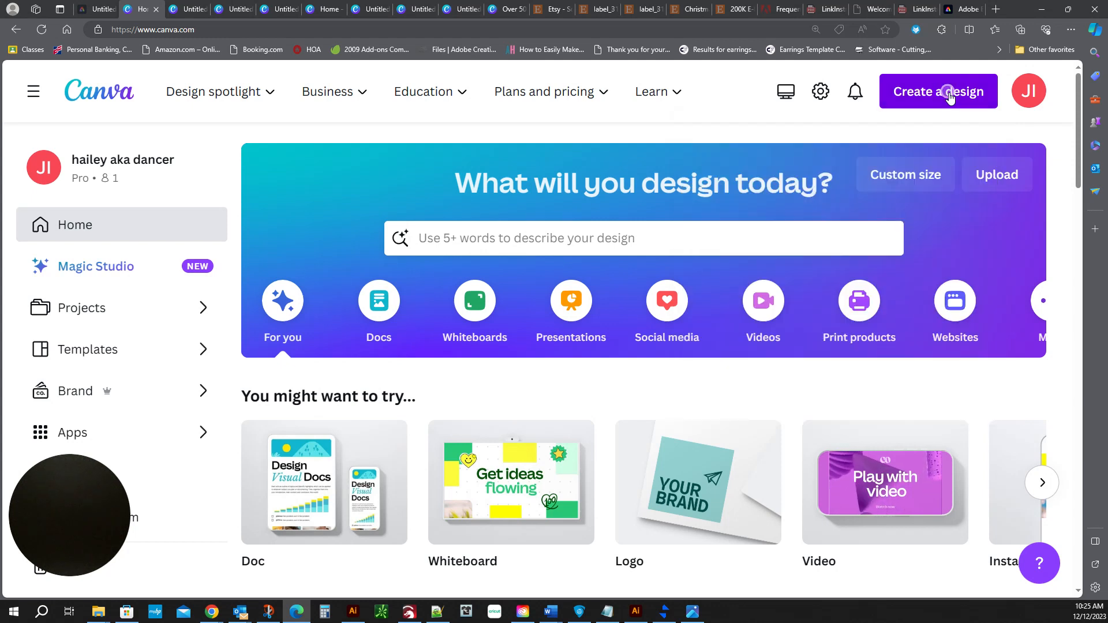
click(949, 94)
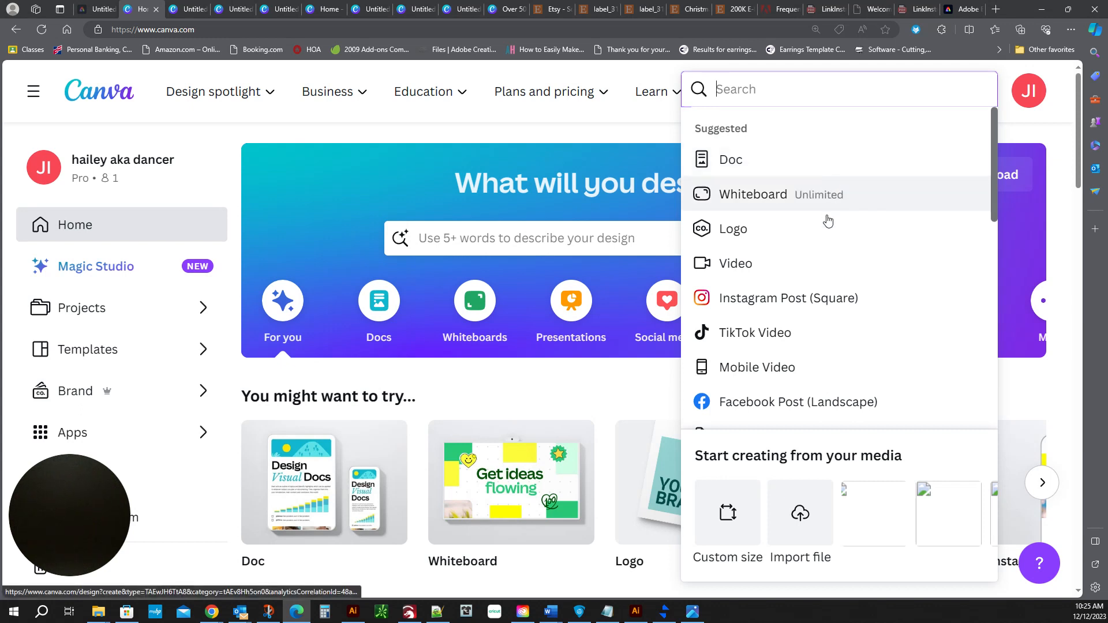
click(738, 525)
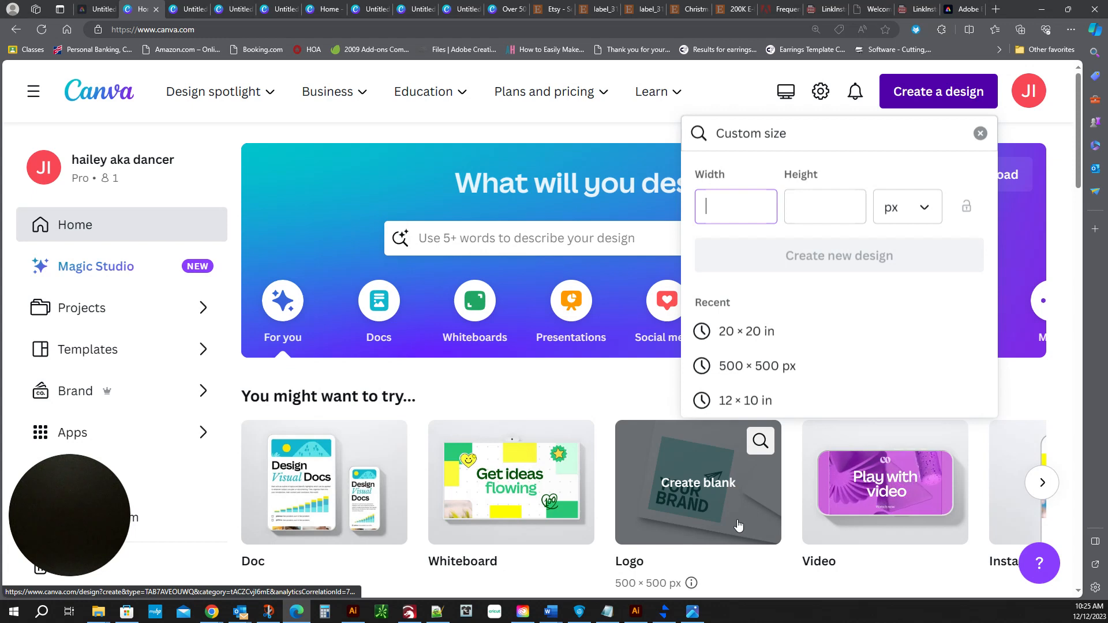
click(753, 331)
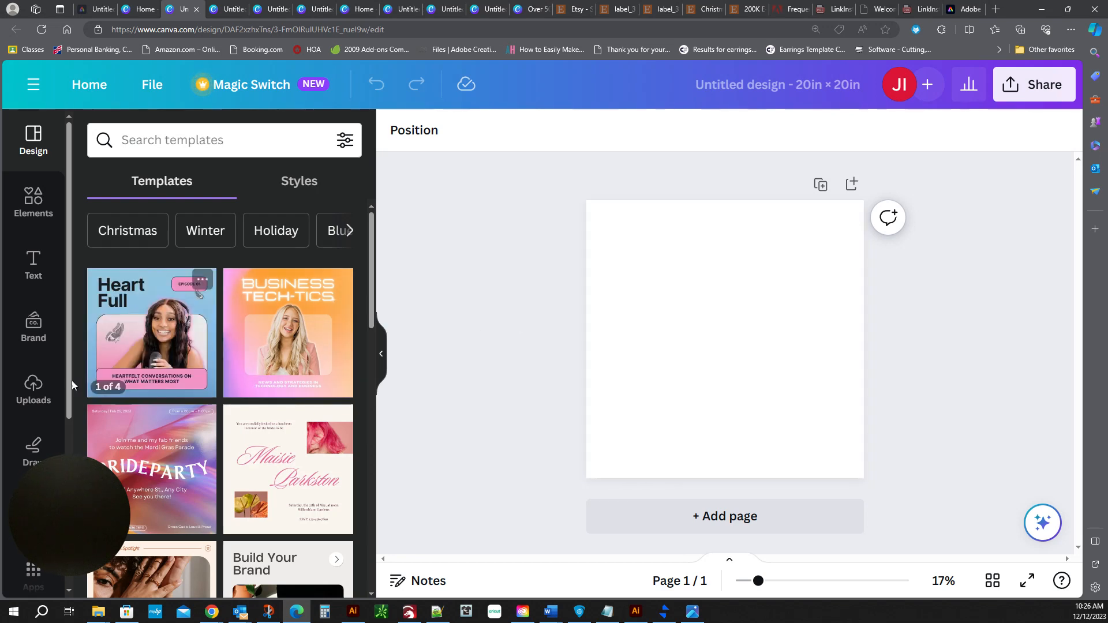
Add the uploaded half-teal splatter skull image to the page.
click(36, 394)
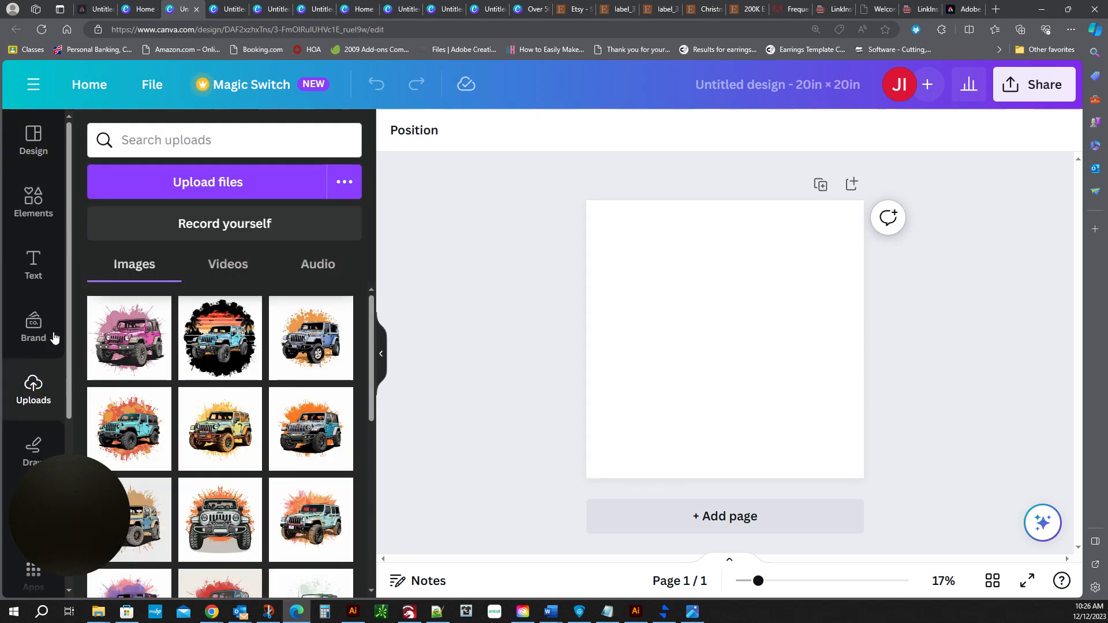
scroll(279, 316, down, 1)
scroll(279, 323, down, 10)
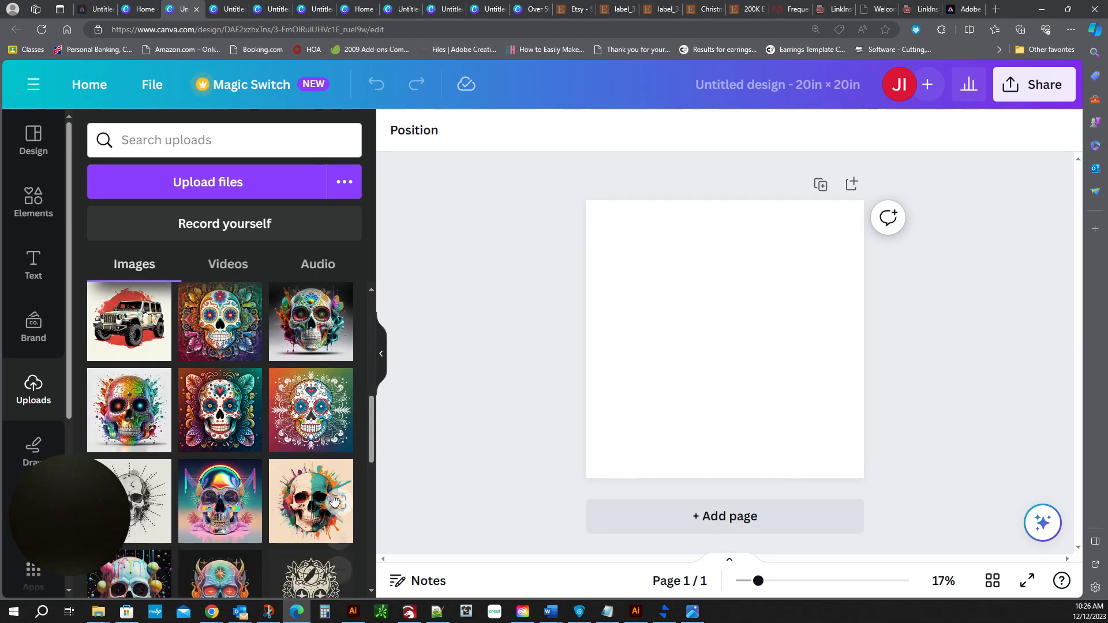
click(309, 511)
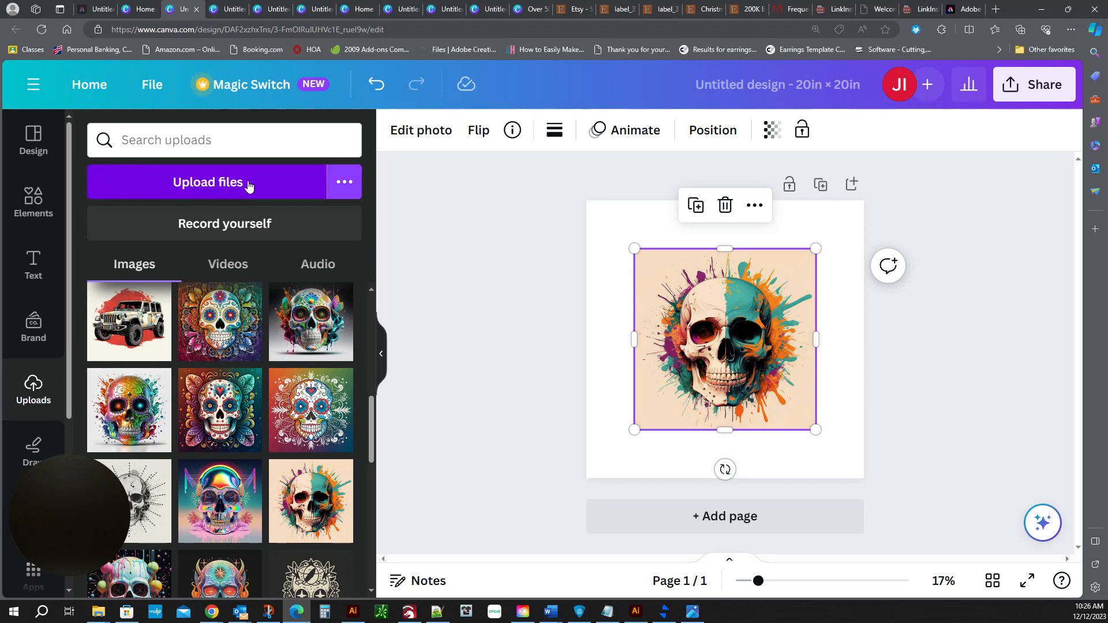
Try to upload Skulls (13) from the Skulls folder.
click(269, 174)
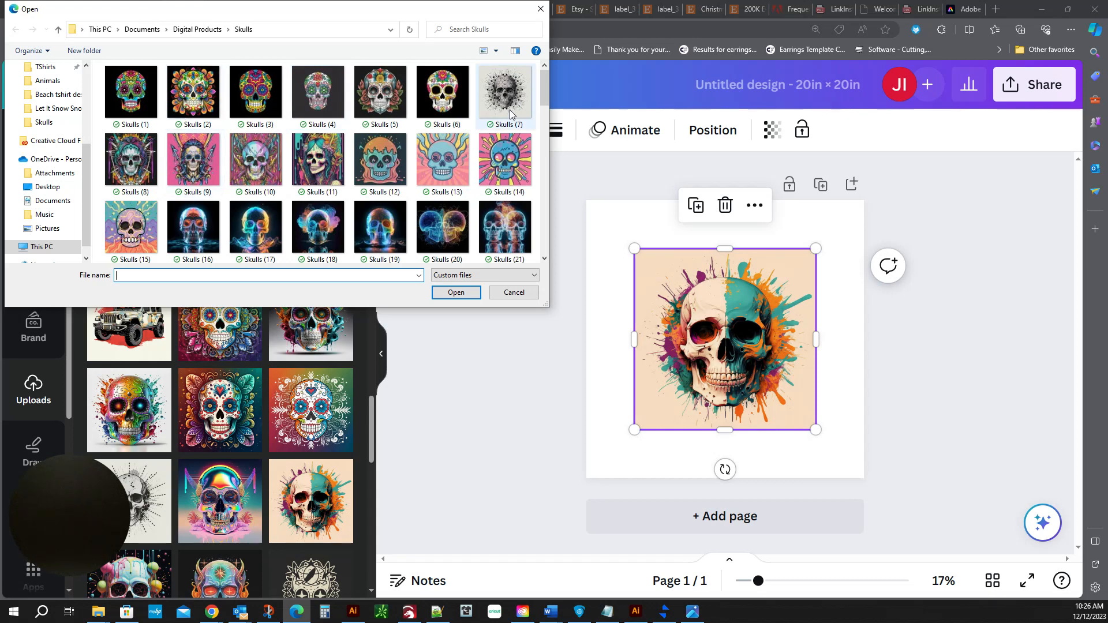
click(454, 172)
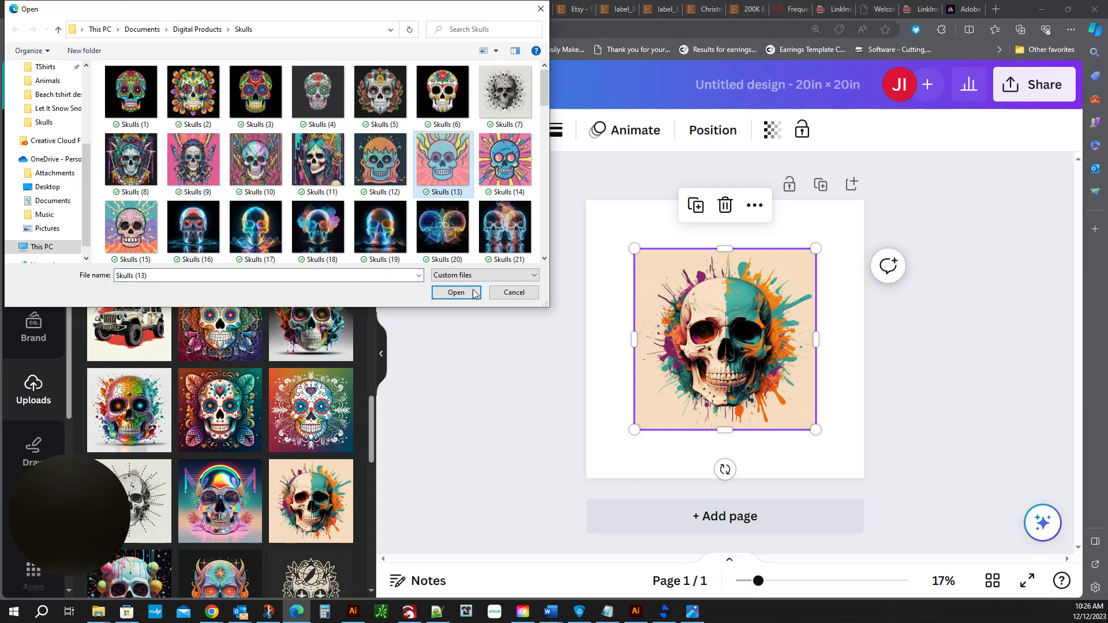
click(502, 293)
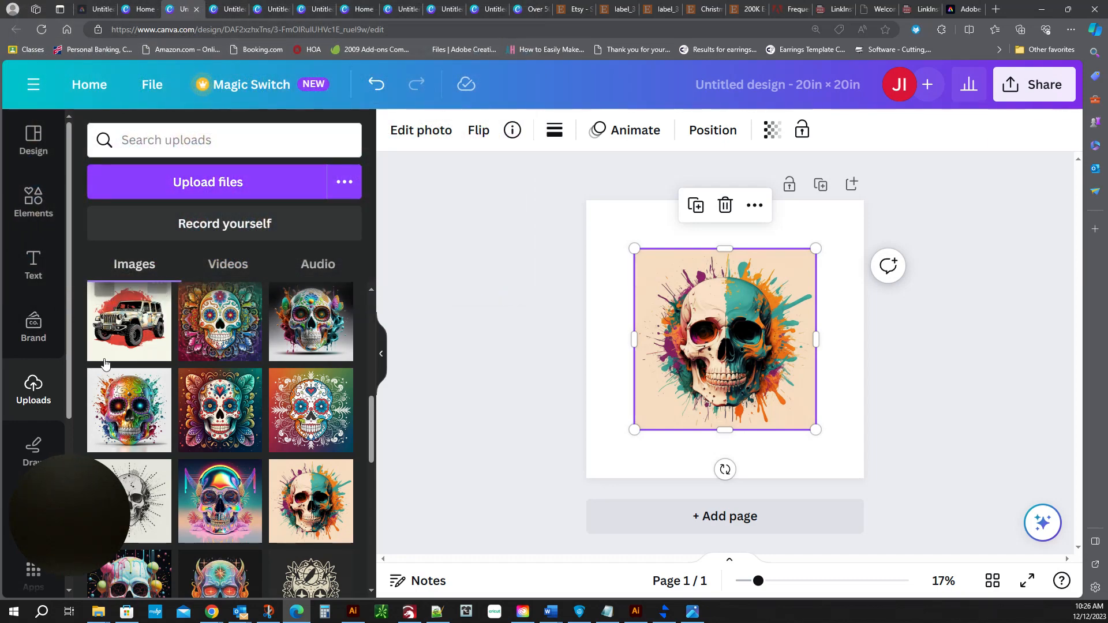
Upload Skulls (11) from the Skulls folder to the uploads.
scroll(259, 347, up, 5)
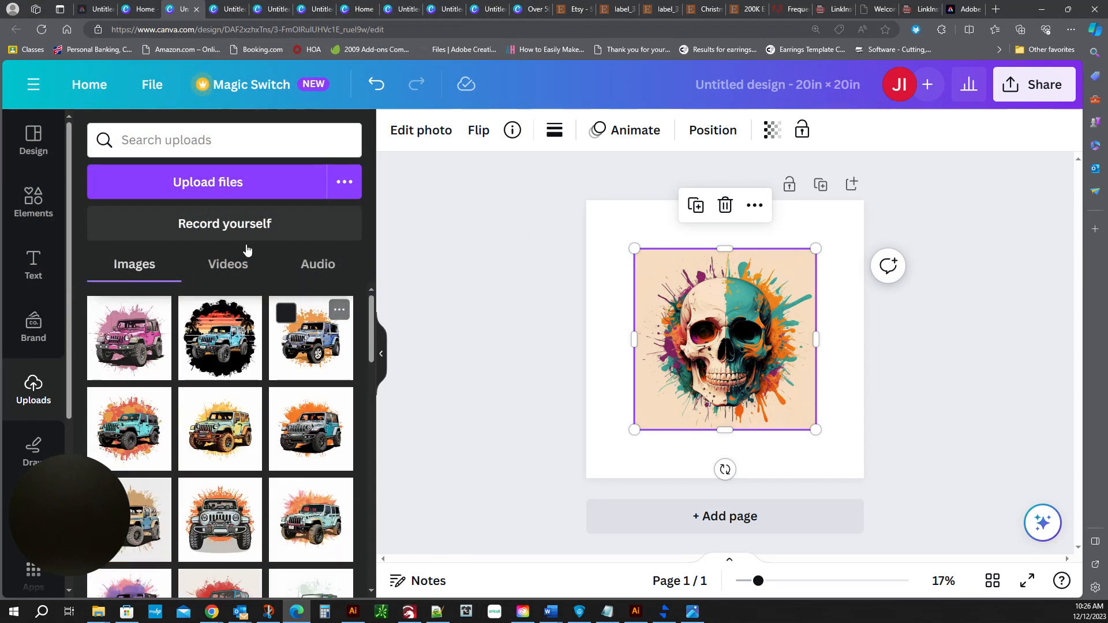
click(242, 185)
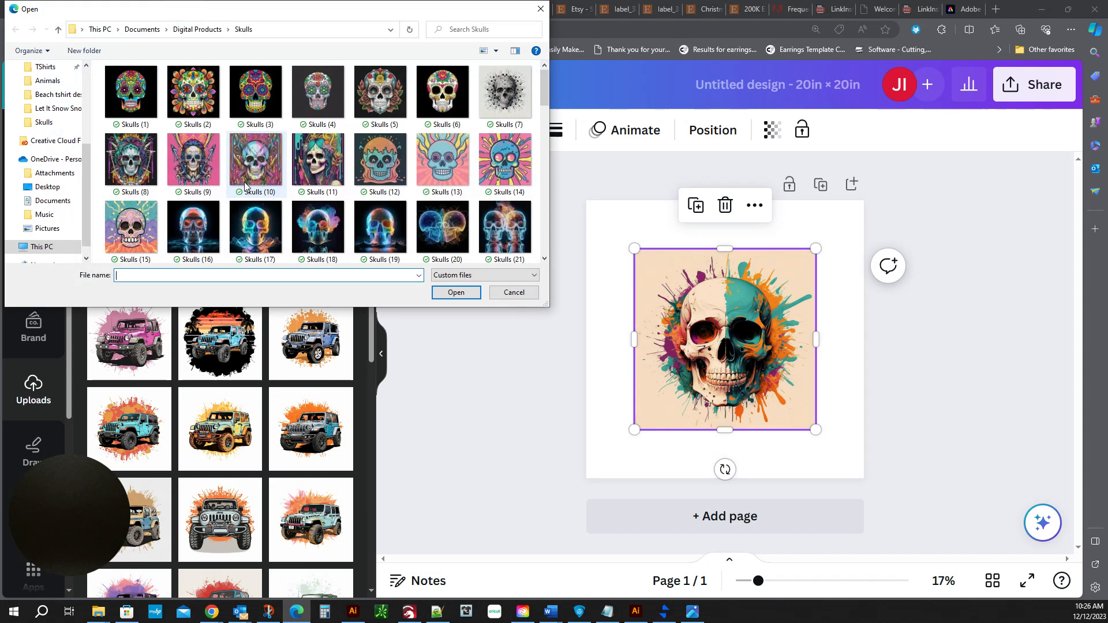
click(323, 165)
click(466, 296)
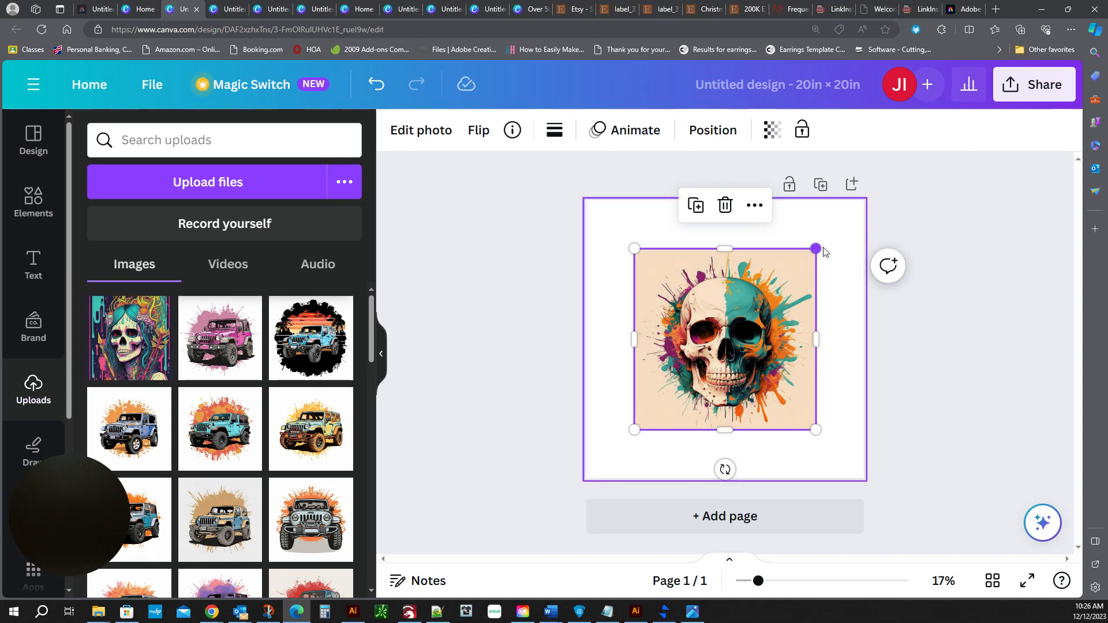
Shrink the skull image slightly using its corner handles.
mouse_move(816, 248)
mouse_down()
mouse_move(841, 221)
mouse_move(793, 245)
mouse_move(812, 248)
mouse_up()
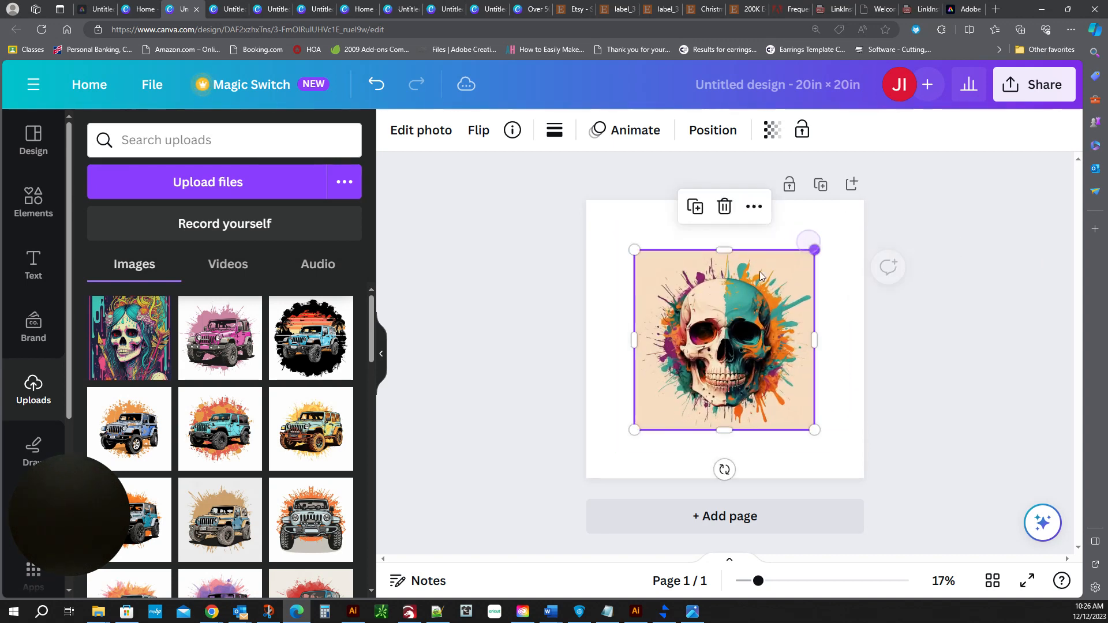
mouse_move(635, 428)
mouse_down()
mouse_move(634, 446)
mouse_move(640, 426)
mouse_up()
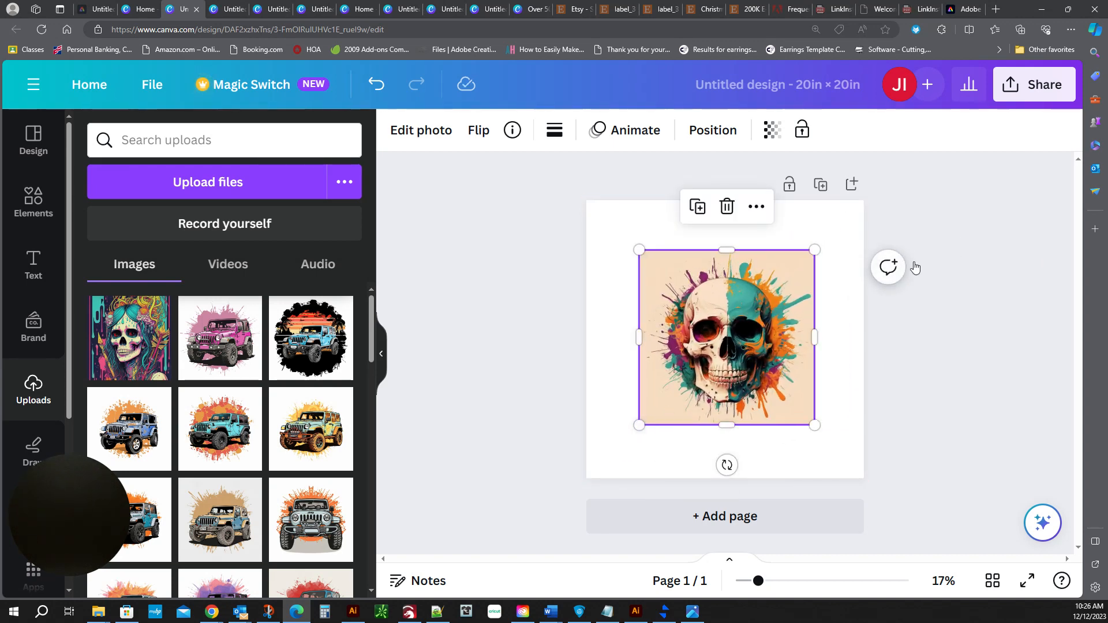
Try setting the skull image as the page background, and undo it.
right_click(747, 334)
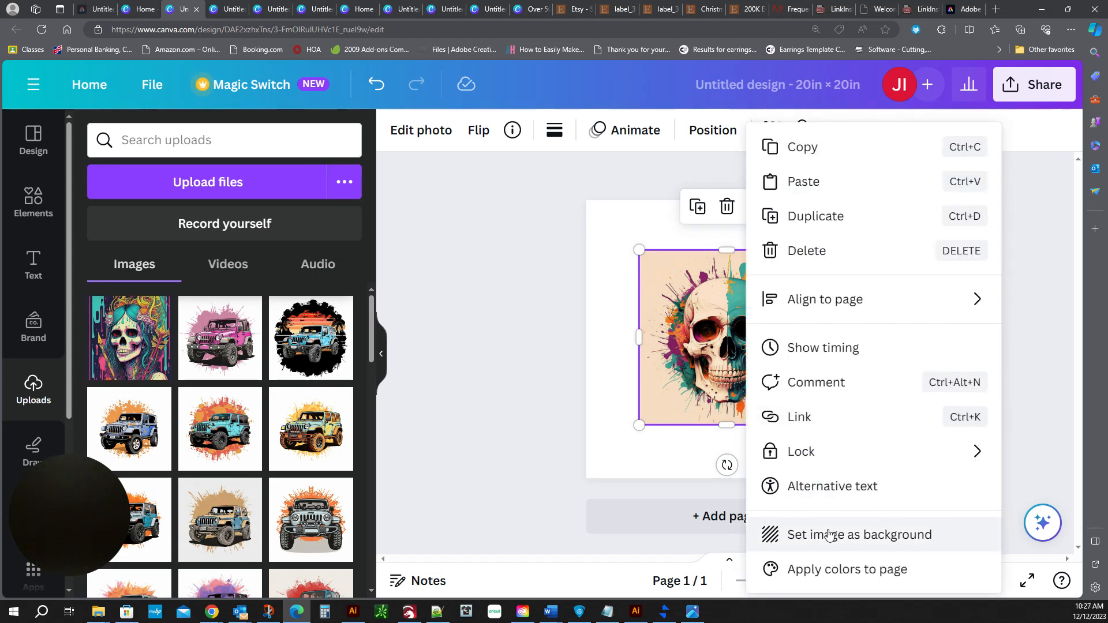
click(939, 544)
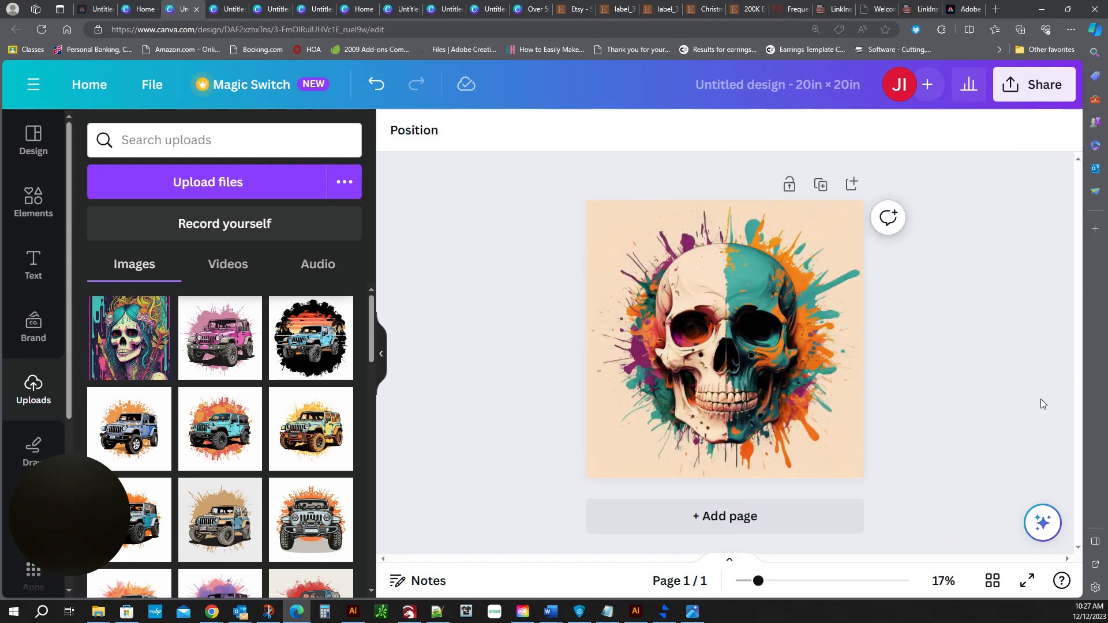
key(ctrl+z)
Try narrowing the skull image from its sides and top, and undo those three changes.
click(806, 271)
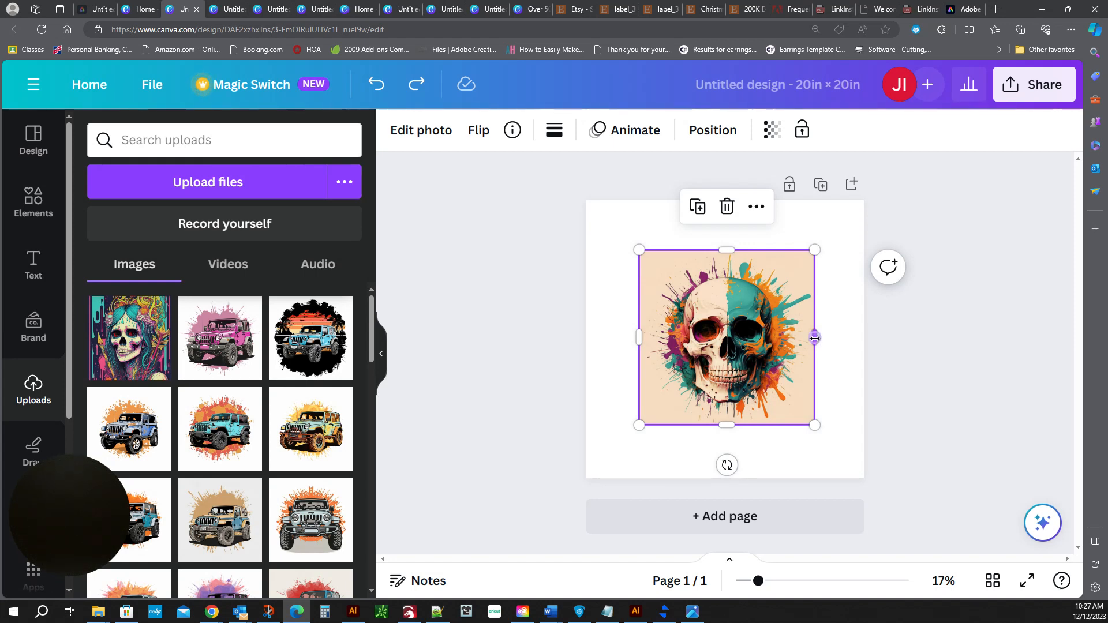
drag(815, 339, 780, 344)
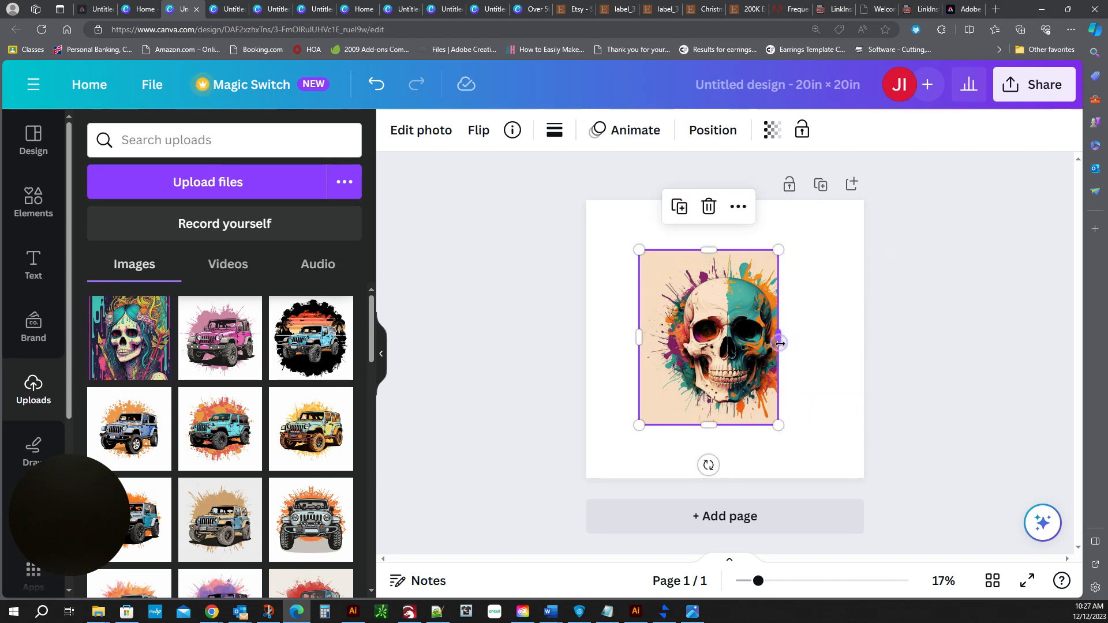
drag(643, 337, 681, 336)
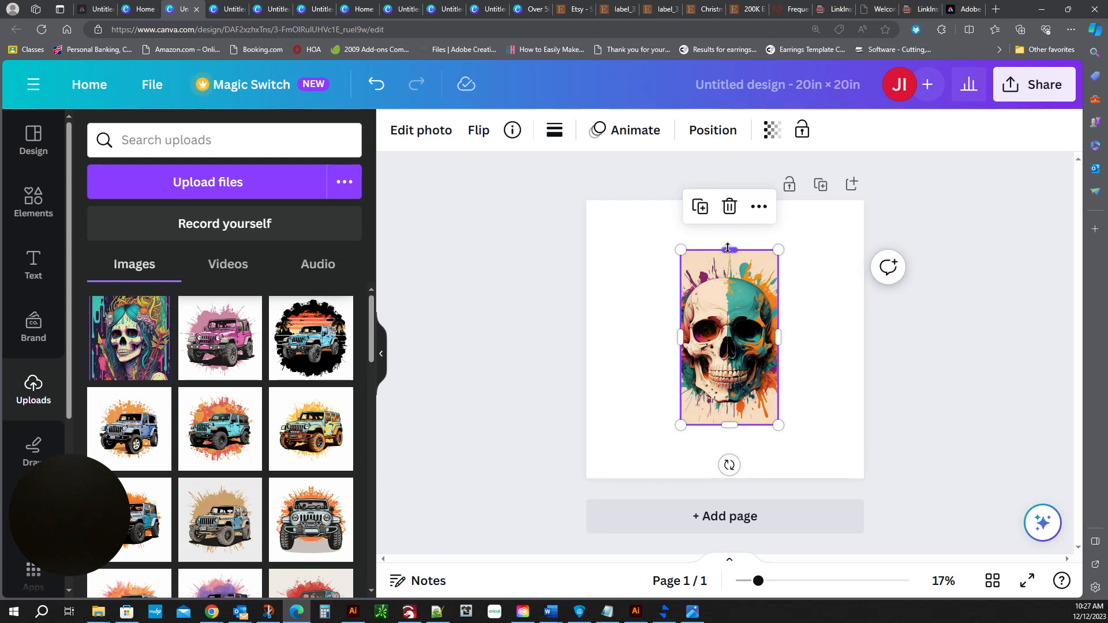
drag(729, 249, 728, 273)
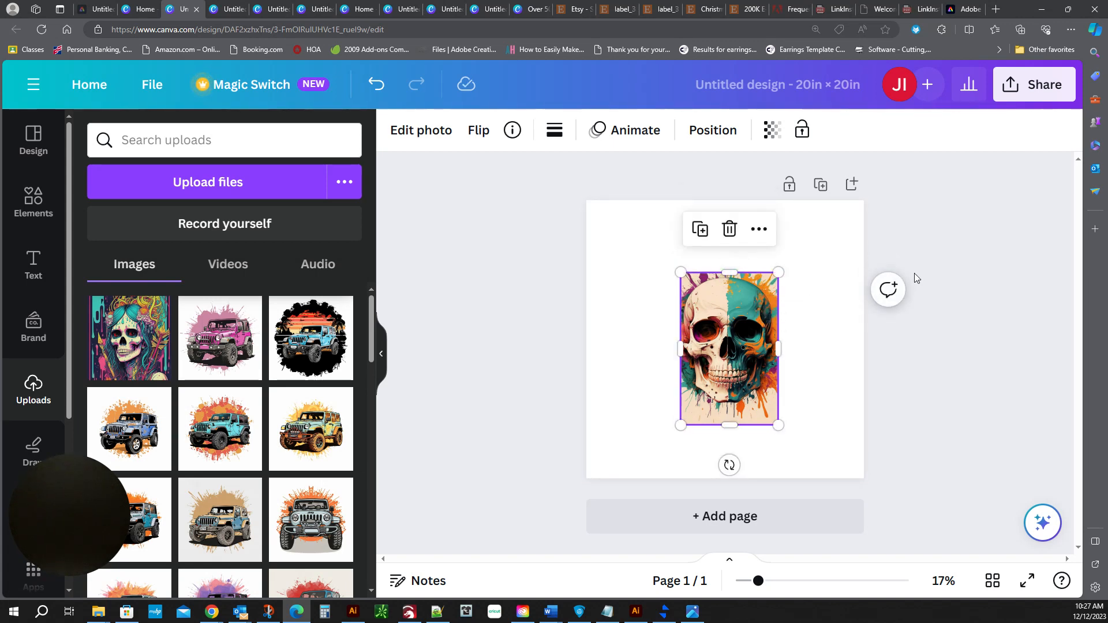
key(ctrl+z)
key(ctrl+z)
key(ctrl+z)
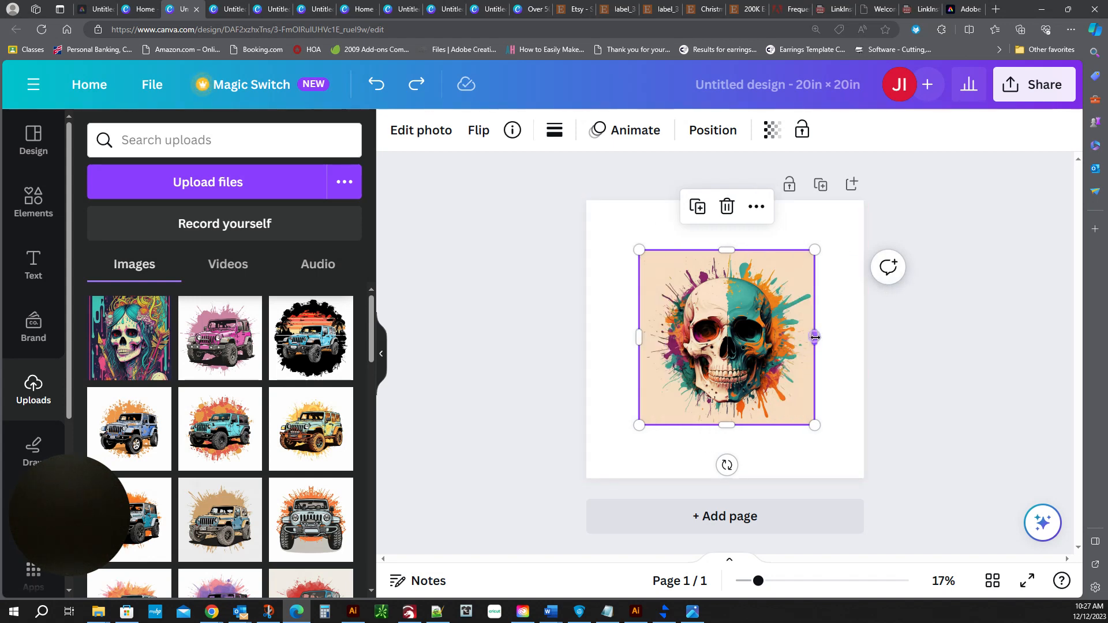
Set the skull image as the page background.
drag(815, 337, 814, 399)
right_click(771, 313)
click(867, 537)
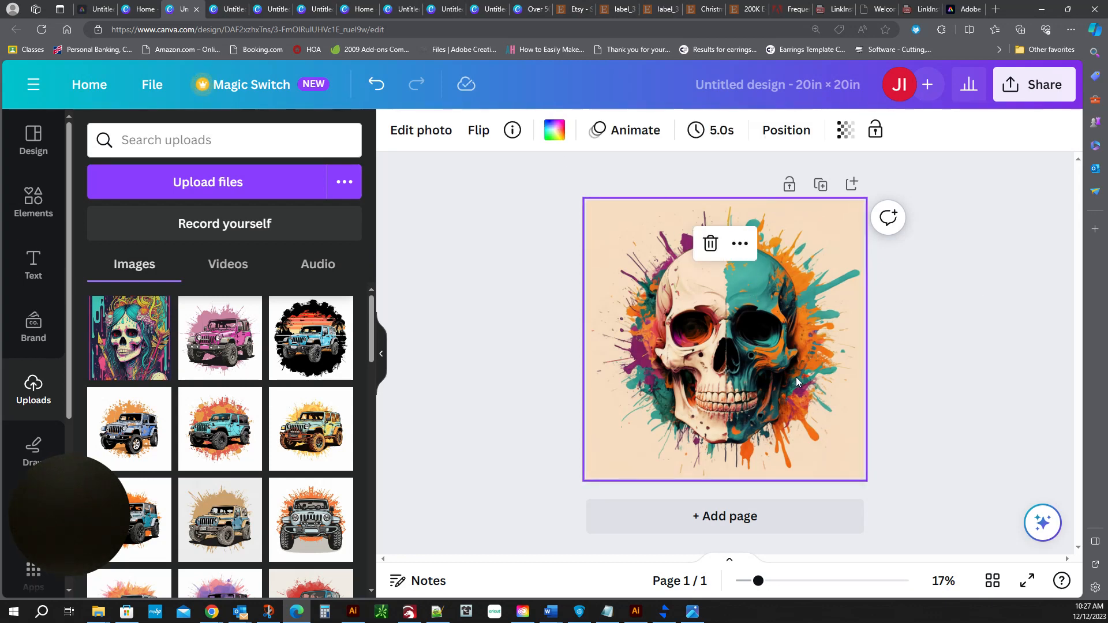
Remove the skull image's background with BG Remover.
click(430, 135)
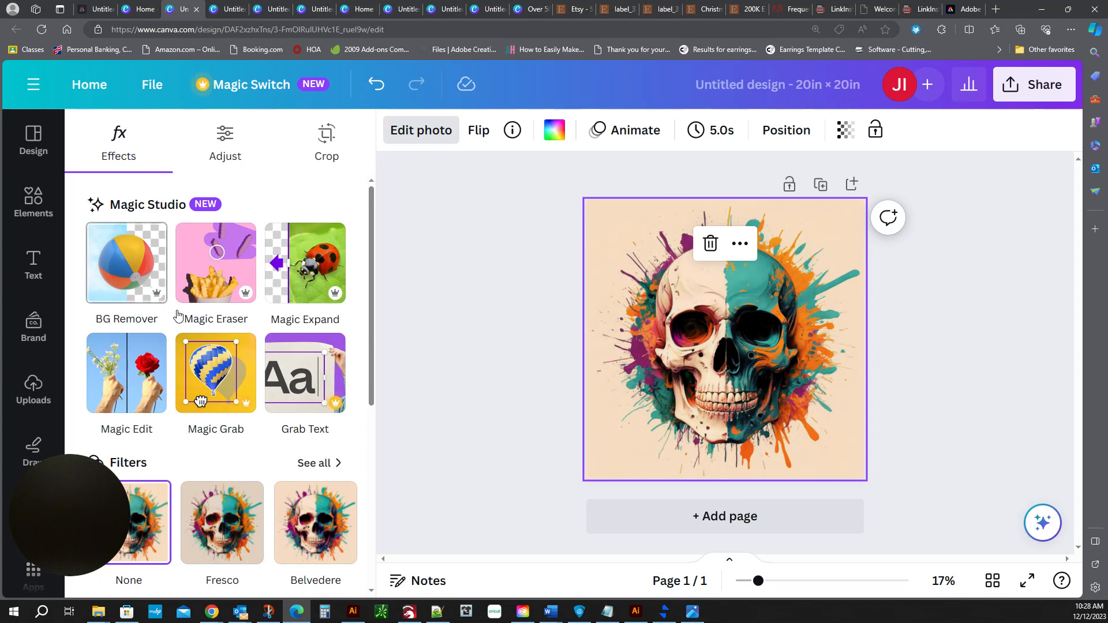
click(125, 270)
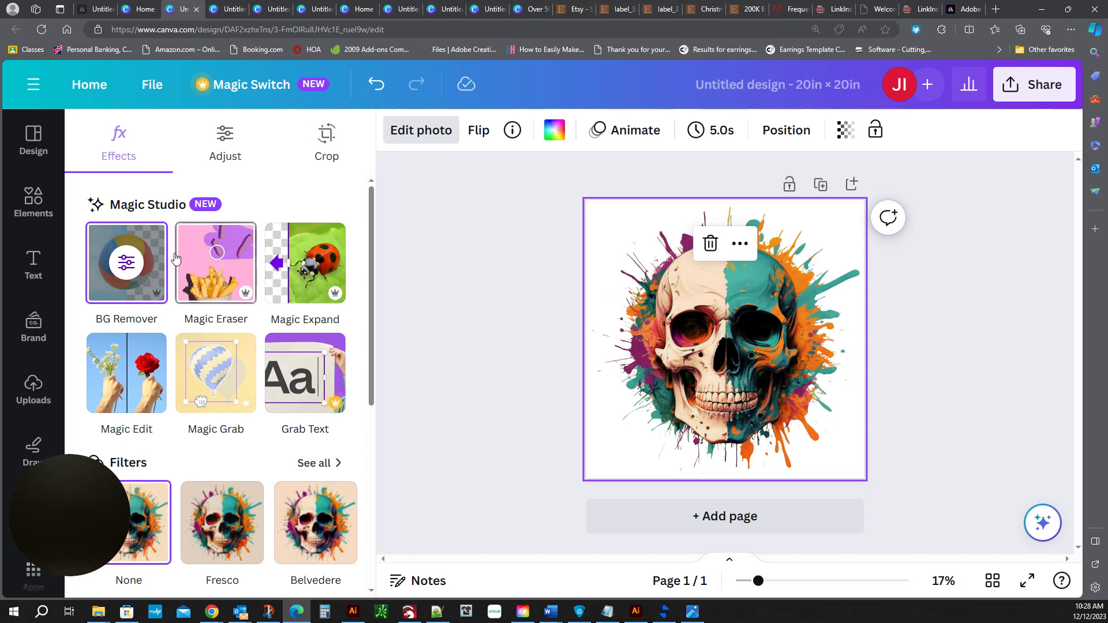
Erase the stray splatter near the skull's upper right with Magic Eraser.
click(212, 266)
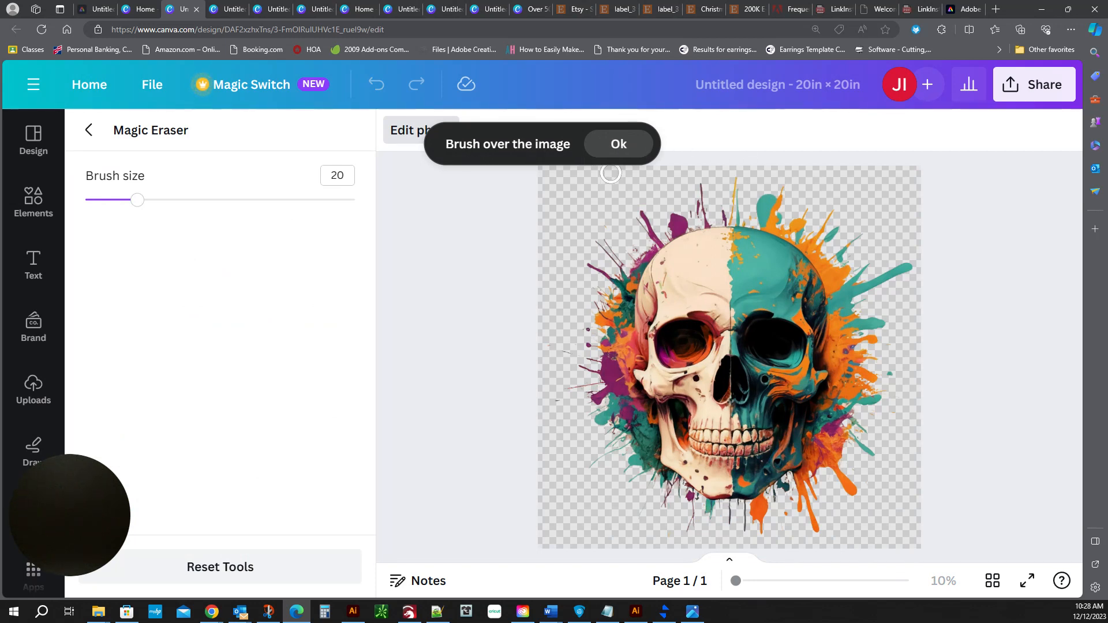
click(618, 148)
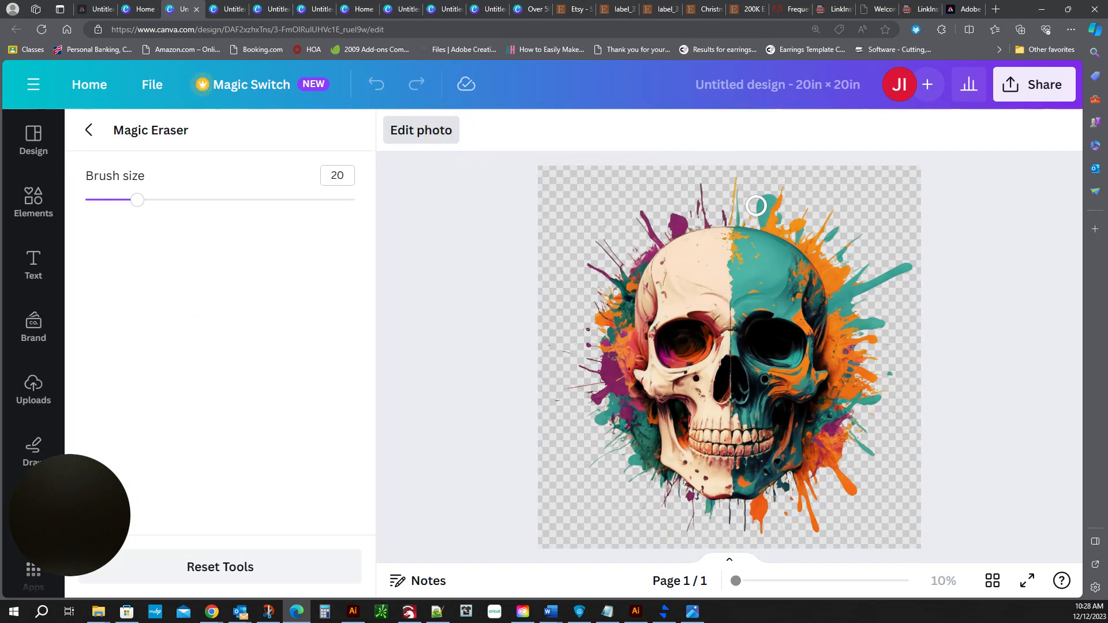
mouse_move(756, 205)
mouse_down()
mouse_move(823, 237)
mouse_move(864, 296)
mouse_move(868, 338)
mouse_move(848, 440)
mouse_up()
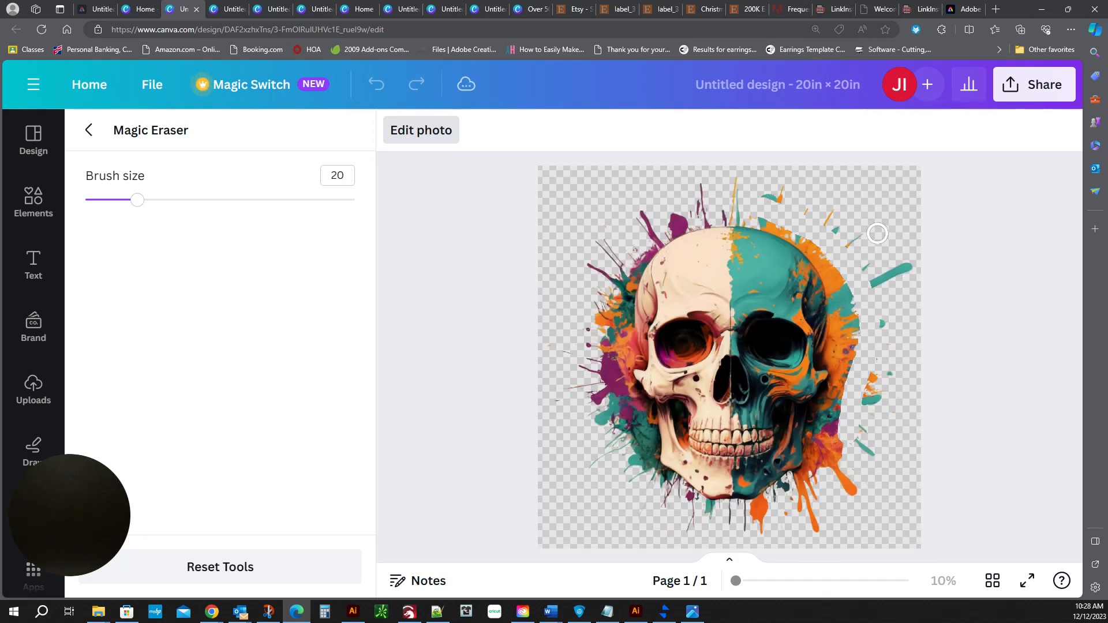
Erase the stray splatter along the skull's right side with Magic Eraser, using brush sizes 1 and 26, and close the eraser.
mouse_move(137, 200)
mouse_down()
mouse_move(87, 199)
mouse_move(370, 212)
mouse_move(81, 202)
mouse_up()
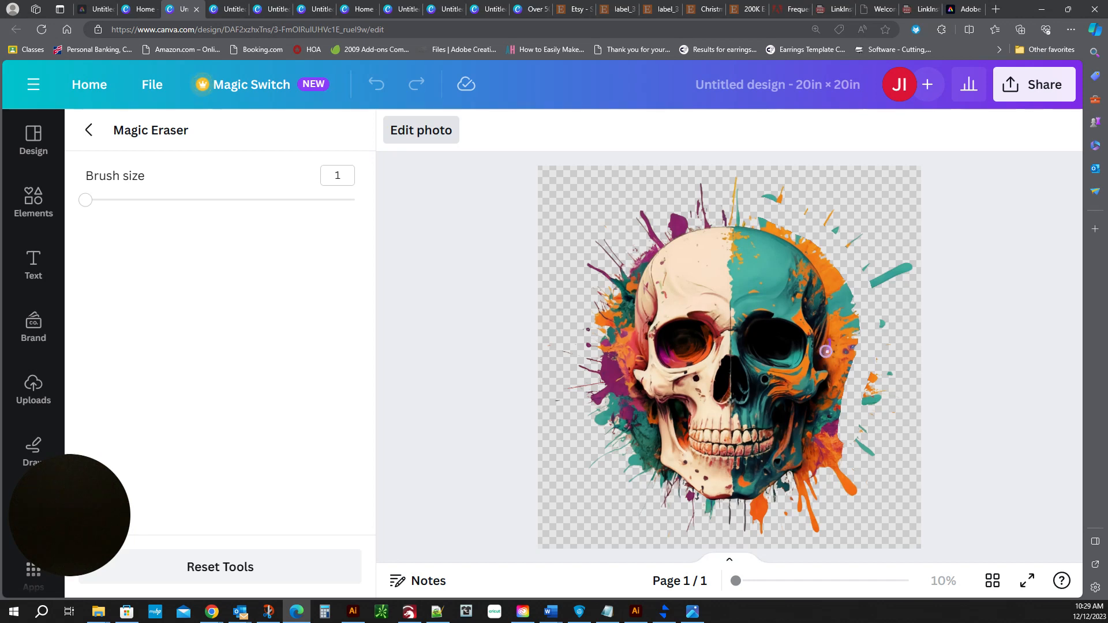
drag(823, 355, 822, 368)
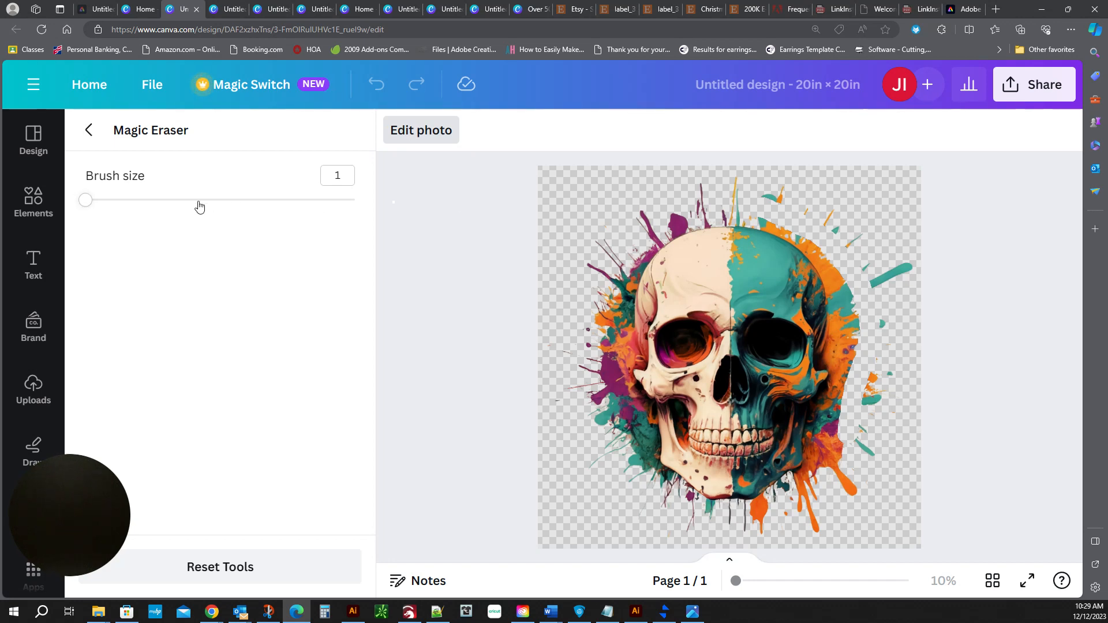
click(154, 200)
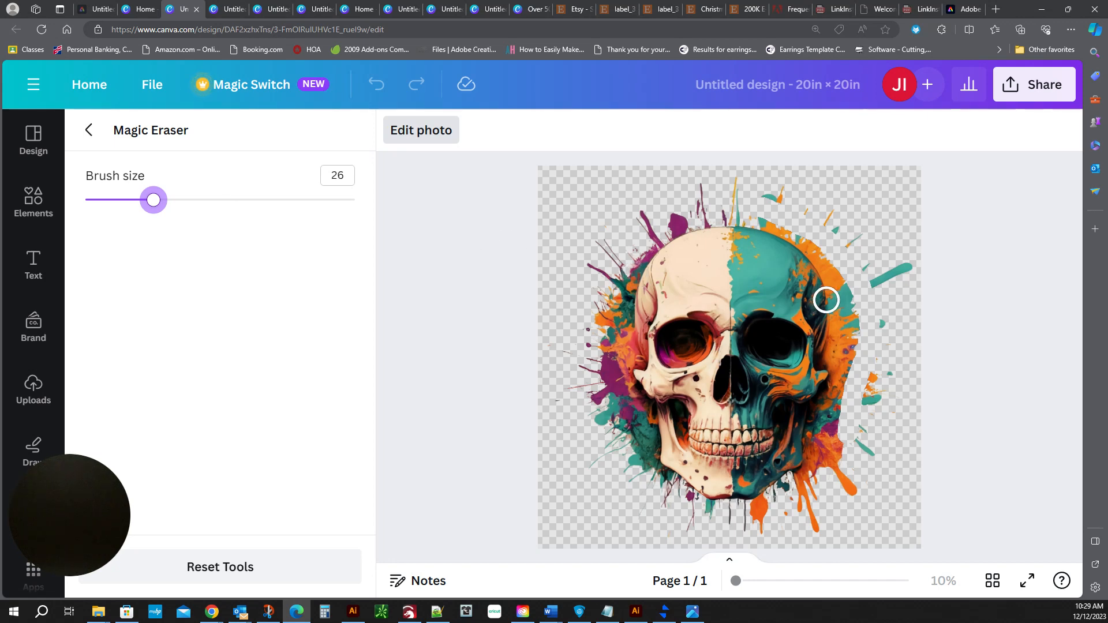
drag(839, 275, 840, 395)
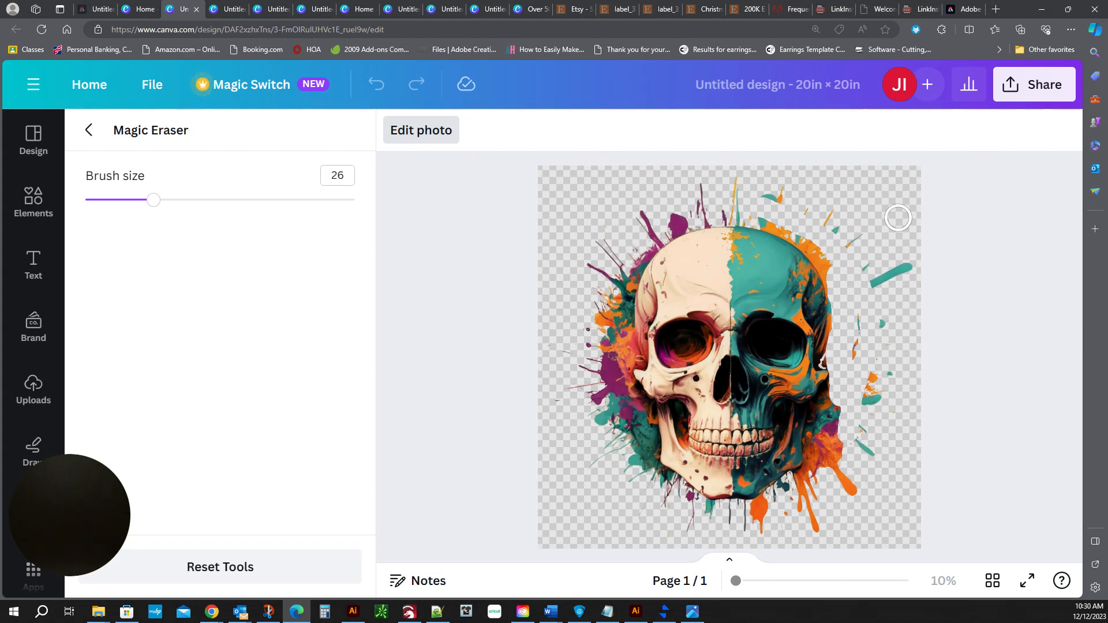
click(436, 136)
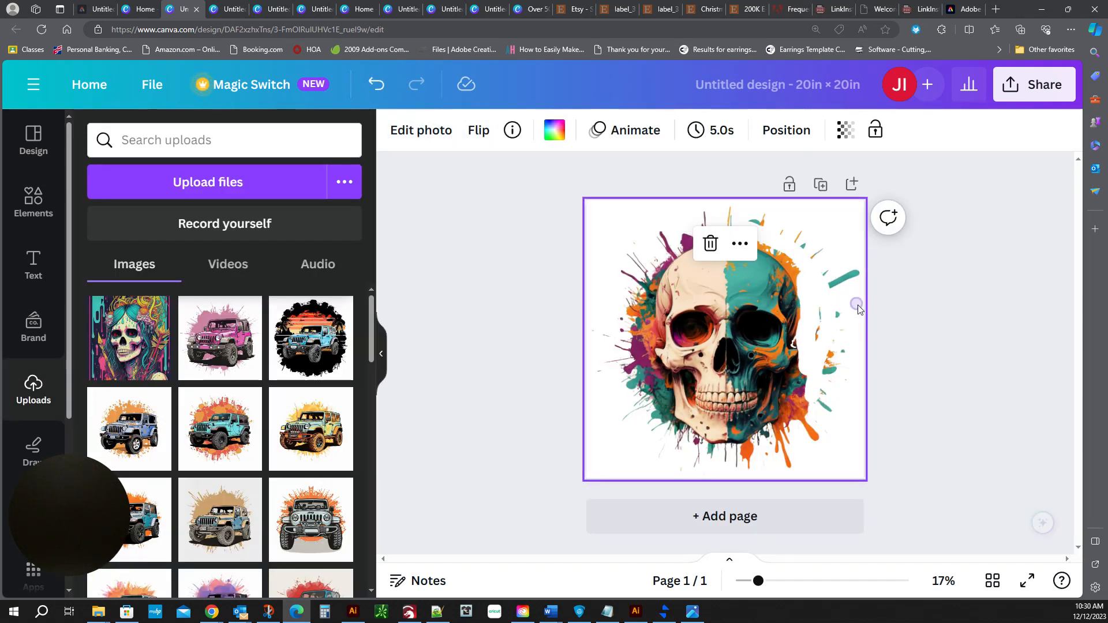
Download the design as a PNG with a transparent background.
click(957, 314)
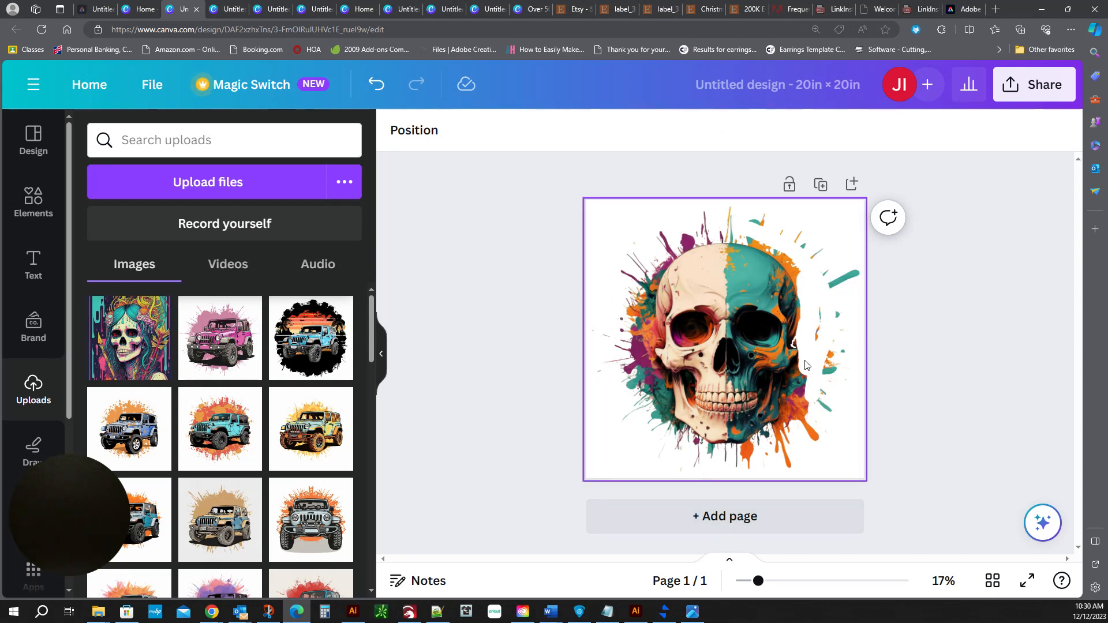
click(1024, 88)
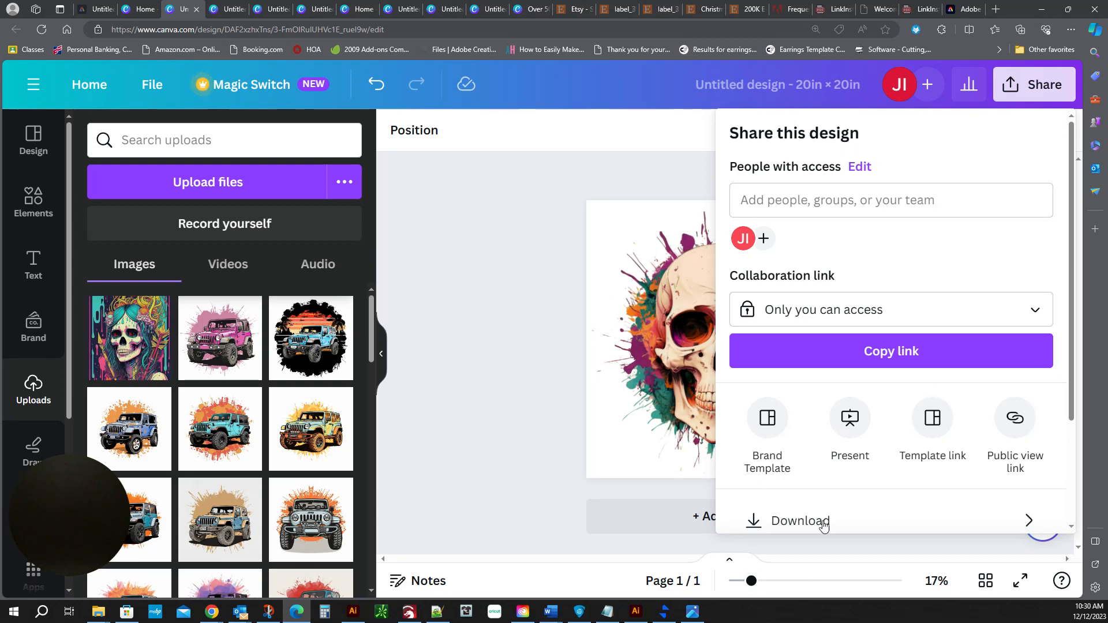
click(824, 520)
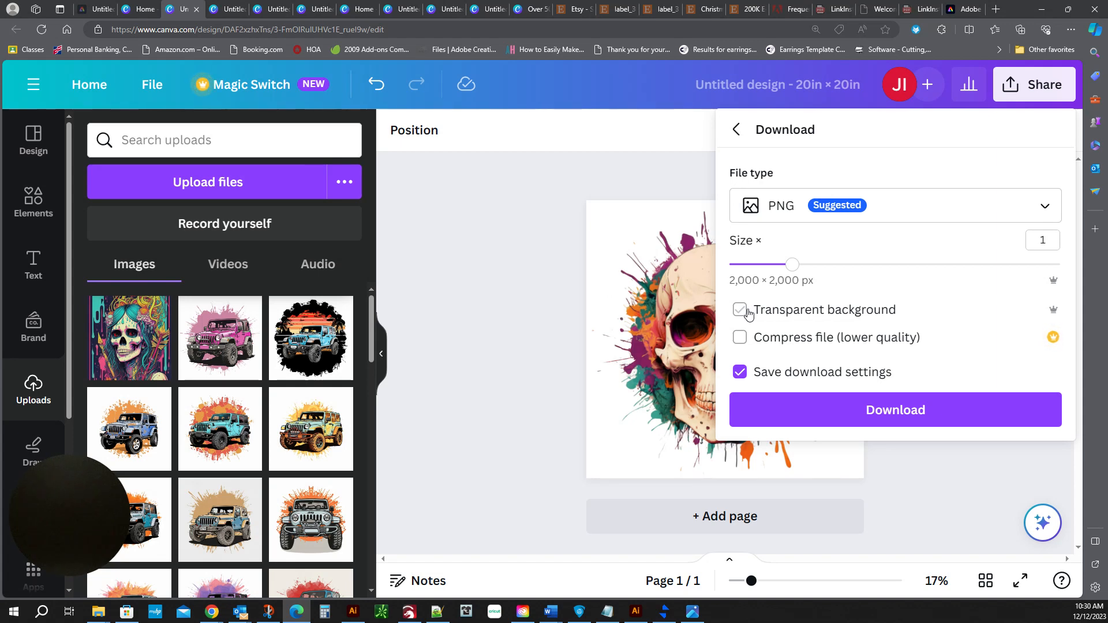
click(748, 312)
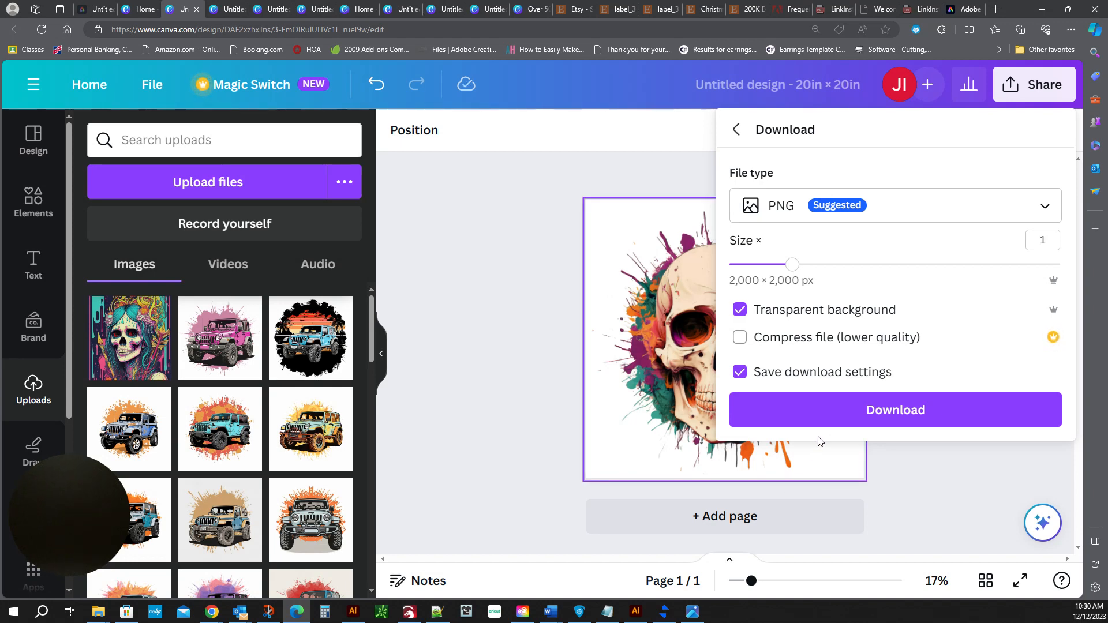
click(781, 308)
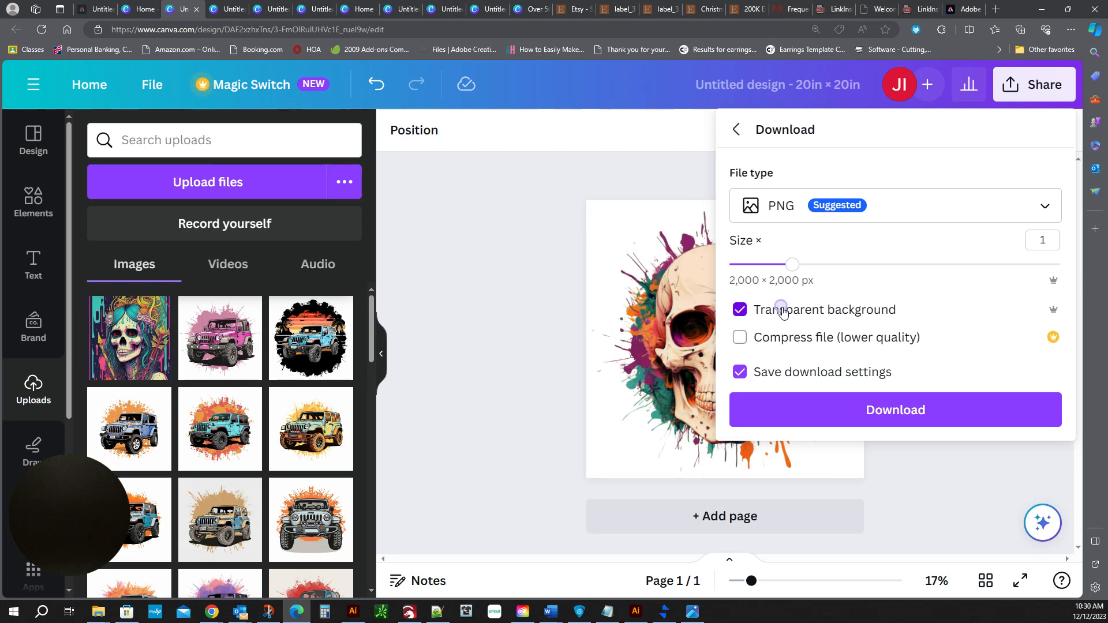
click(894, 414)
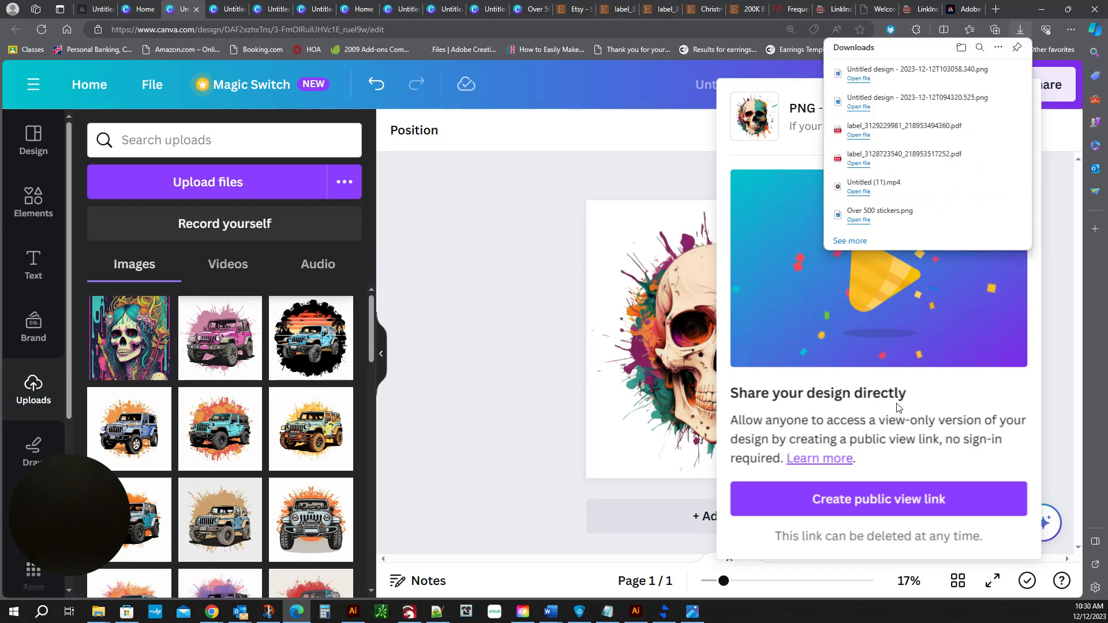
Open the downloaded PNG file to inspect it, then close the viewer.
click(863, 79)
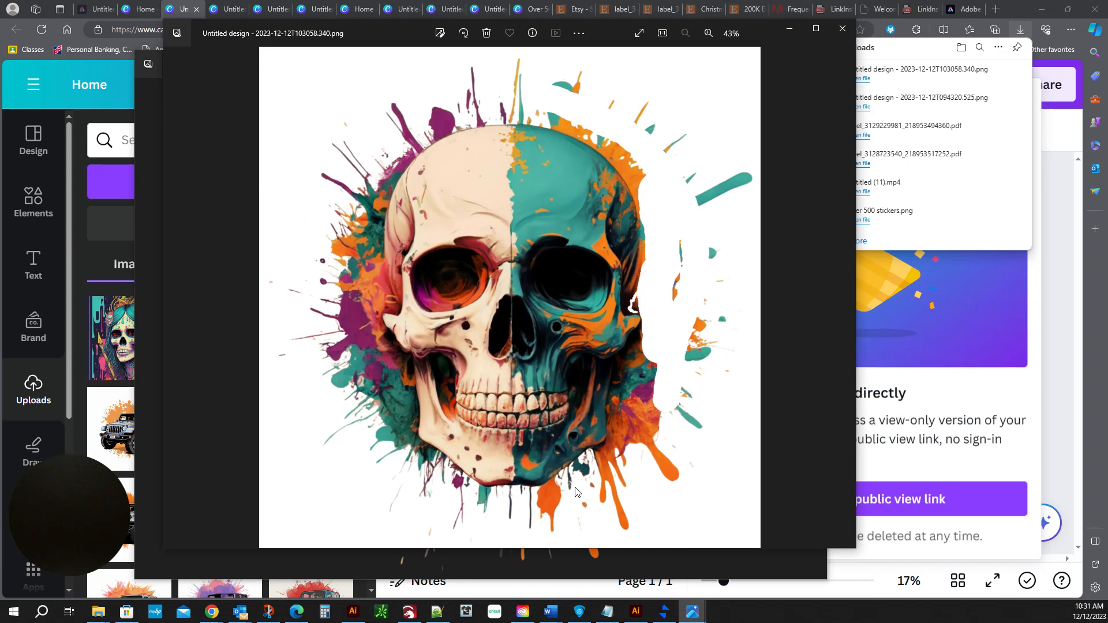
click(844, 29)
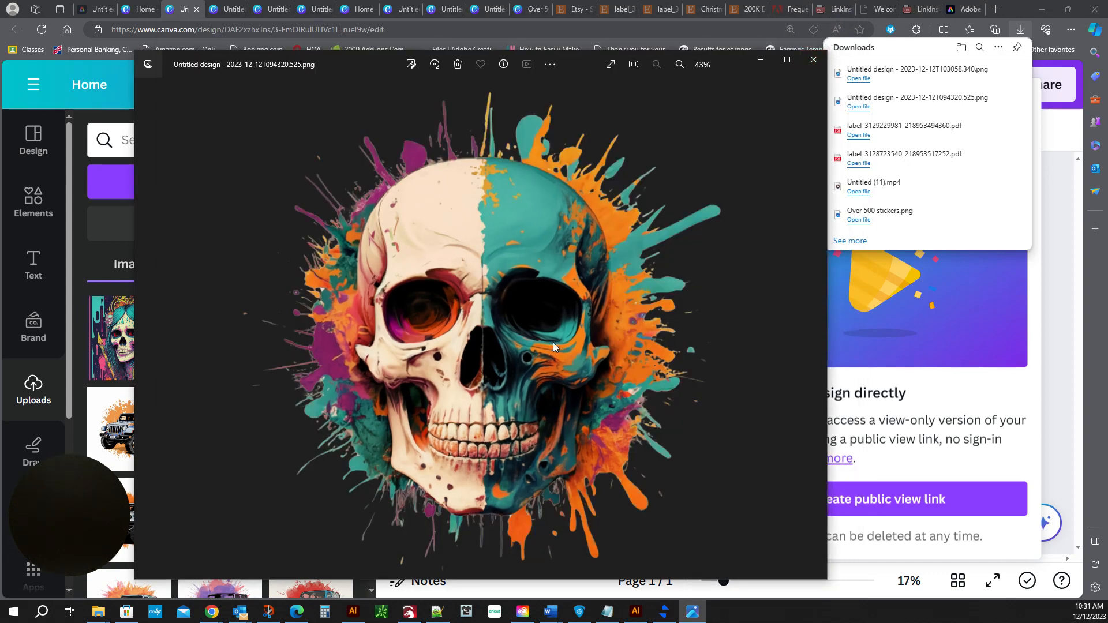